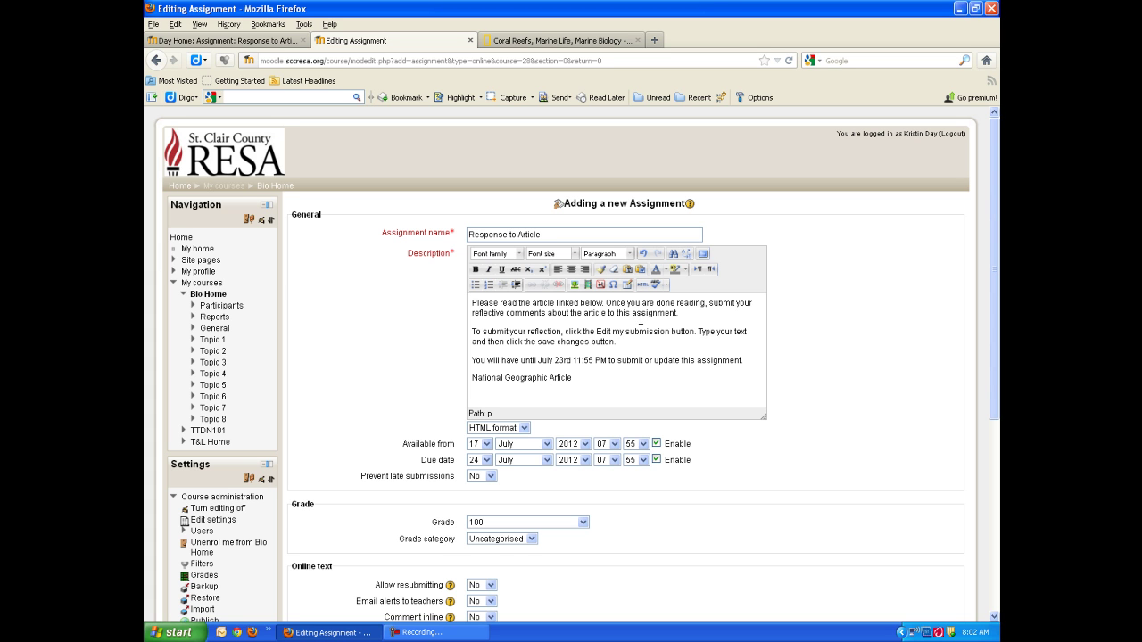
# Add a comma after "about the article" in the description and link "National Geographic Article" to the copied environment.nationalgeographic.com URL.
pyautogui.write(',')
pyautogui.moveTo(571, 379); pyautogui.dragTo(470, 380)
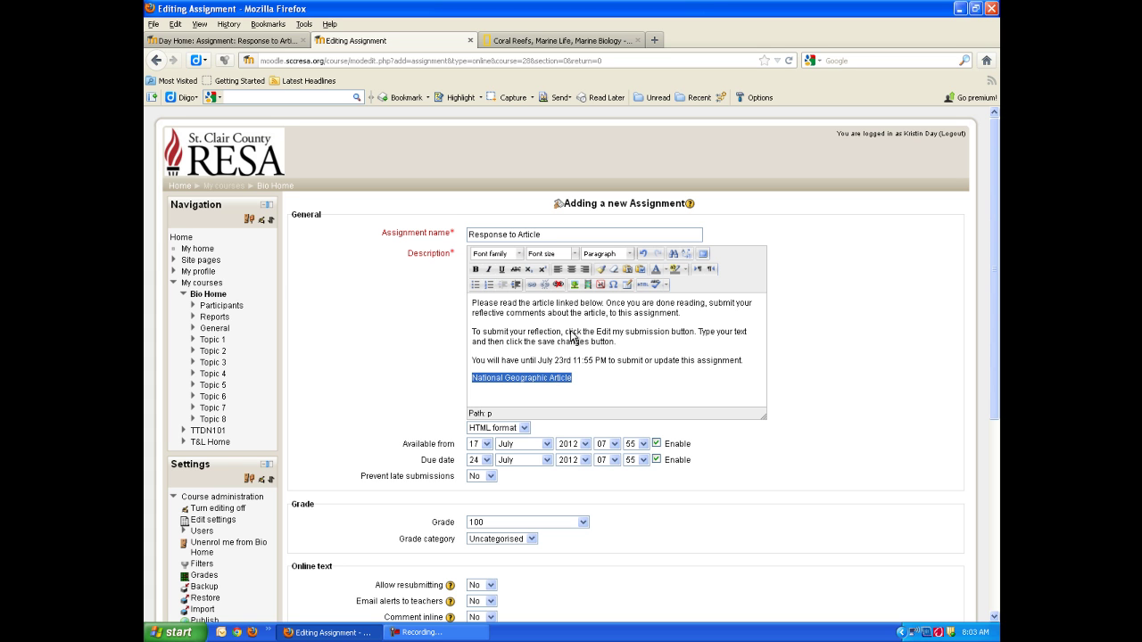
pyautogui.click(532, 288)
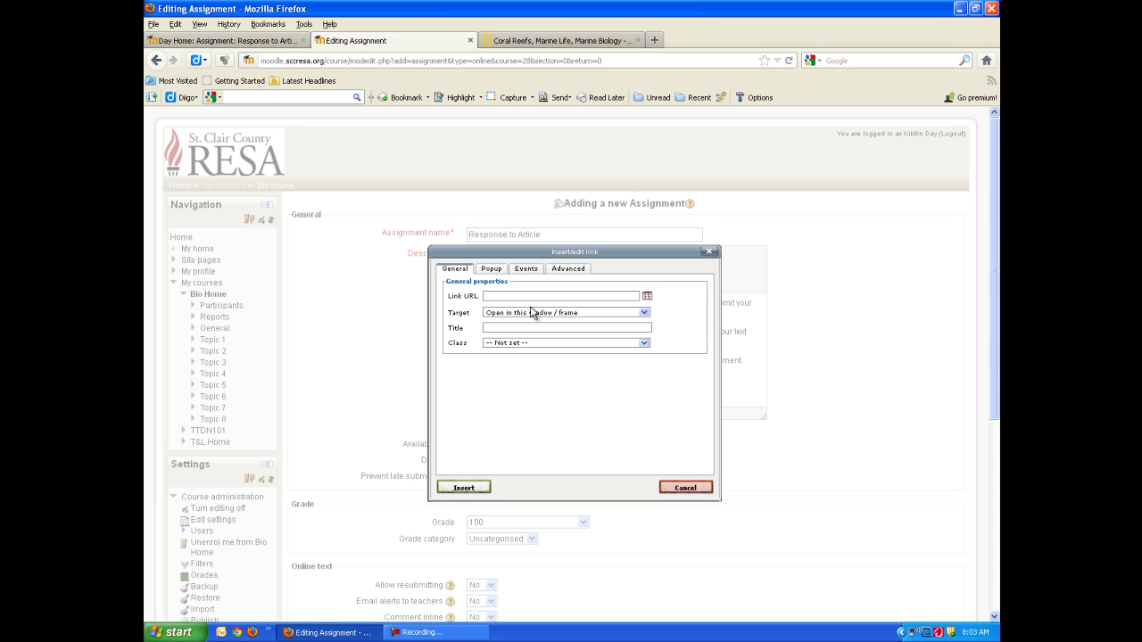
pyautogui.click(521, 295)
pyautogui.hotkey('ctrl', 'v')
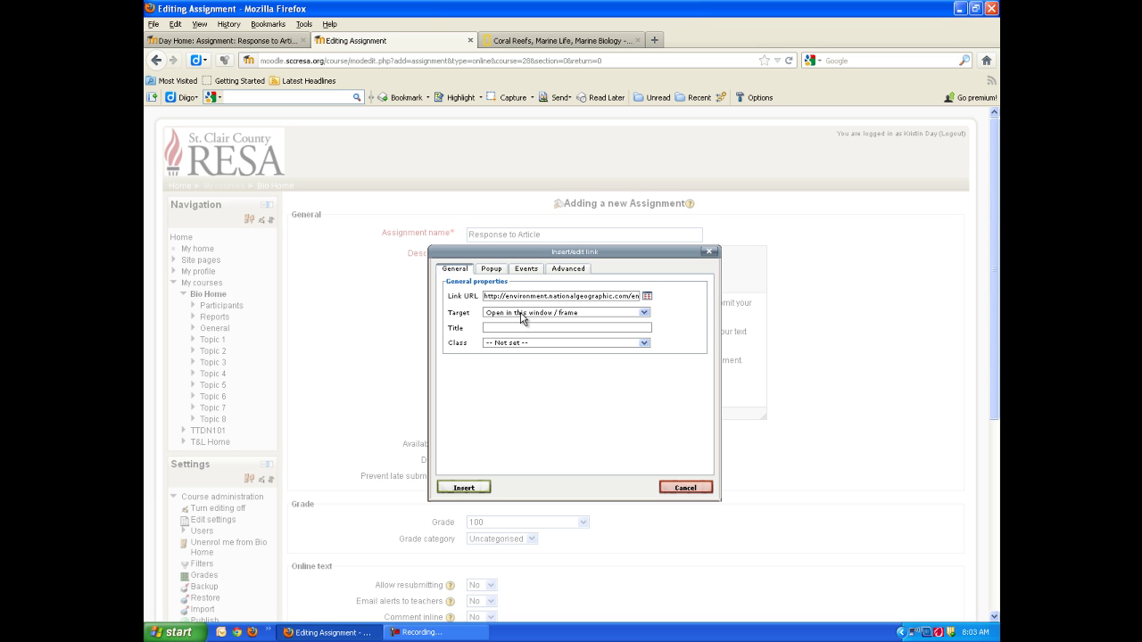
pyautogui.click(522, 312)
pyautogui.click(526, 330)
pyautogui.click(464, 488)
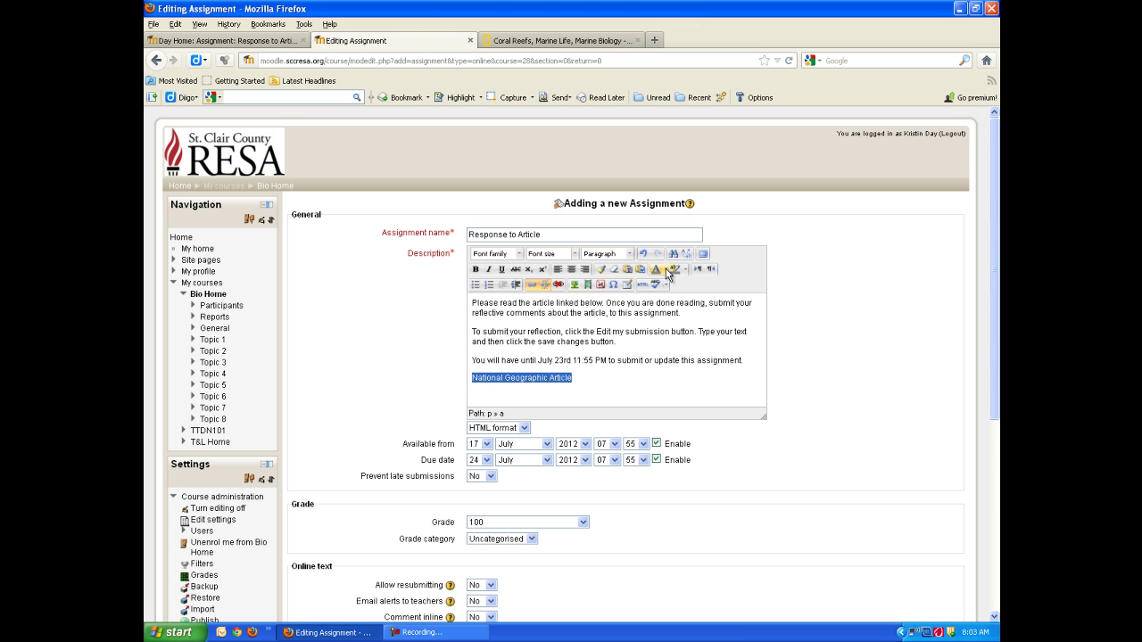
# Color the linked "National Geographic Article" text blue.
pyautogui.click(671, 270)
pyautogui.click(678, 295)
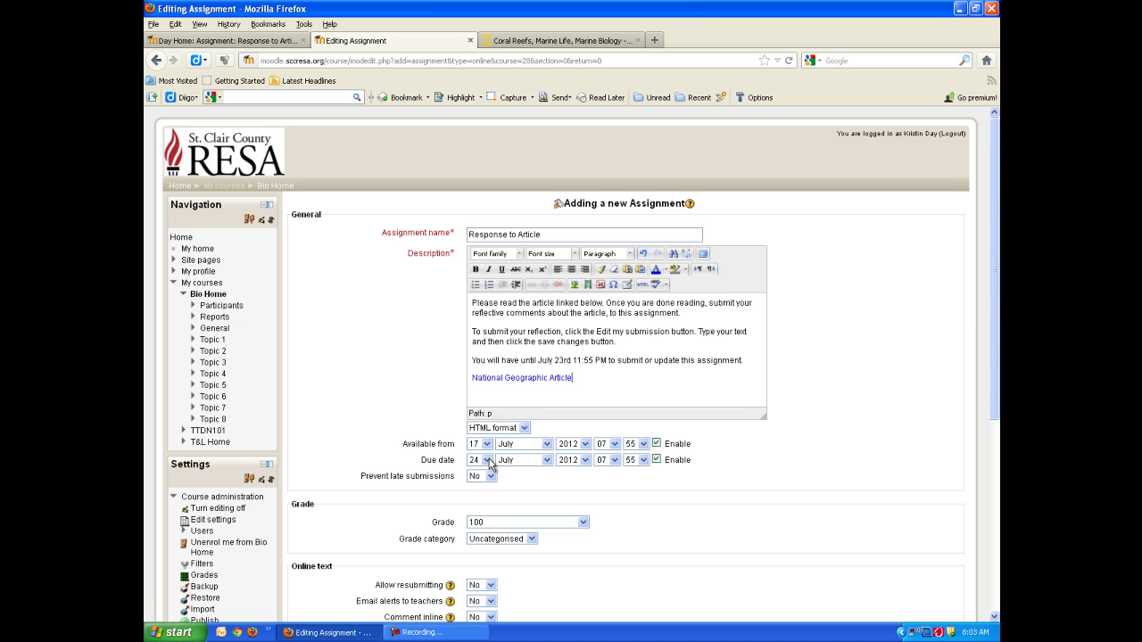
# Set the assignment's due date to day 23 and its due hour to 23.
pyautogui.click(487, 461)
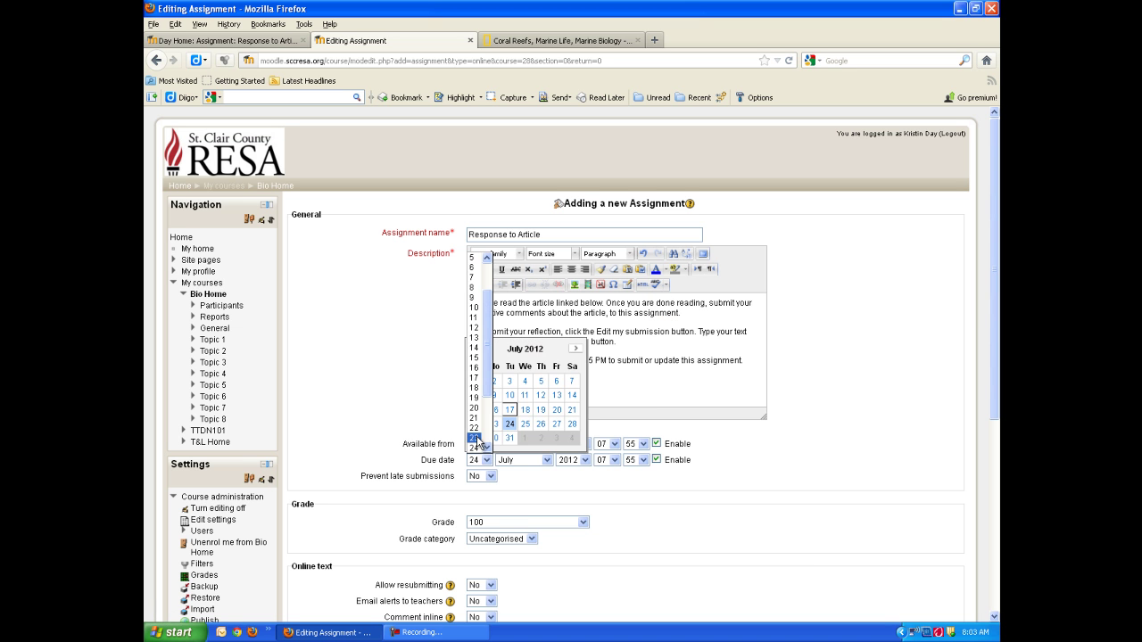
pyautogui.click(517, 439)
pyautogui.click(608, 460)
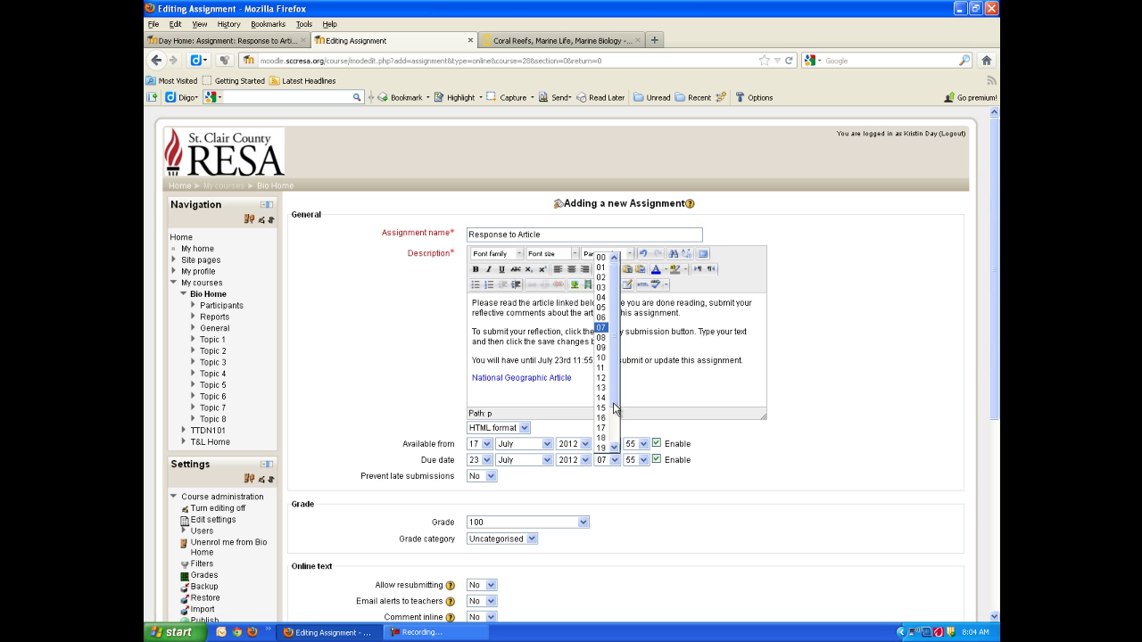
pyautogui.scroll(-2, 613, 443)
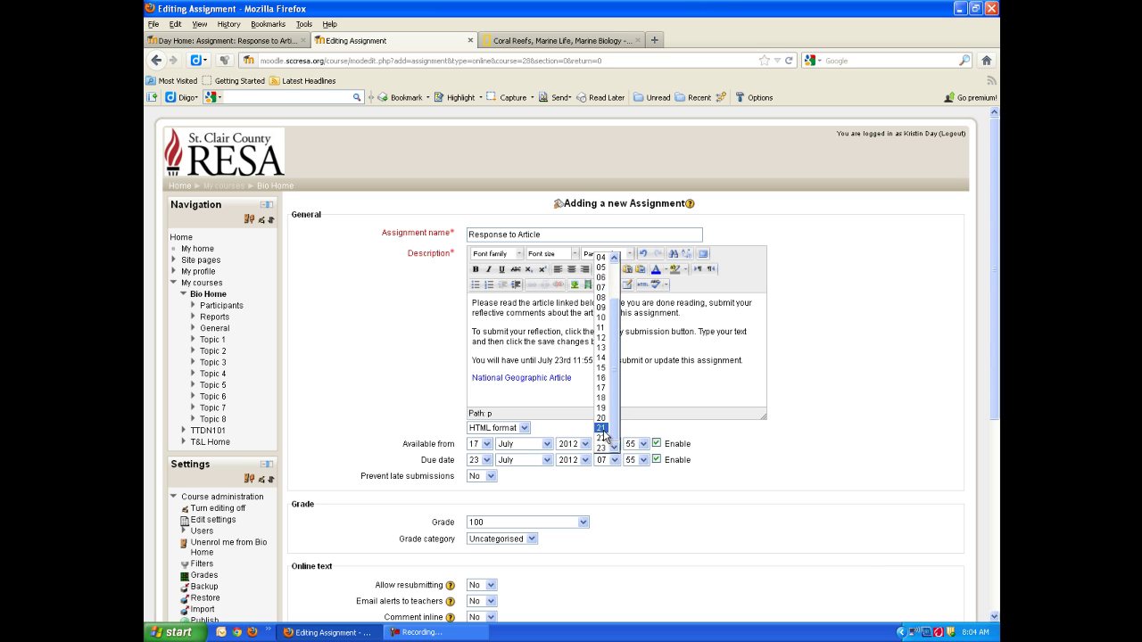
pyautogui.click(602, 428)
pyautogui.click(482, 476)
pyautogui.click(546, 492)
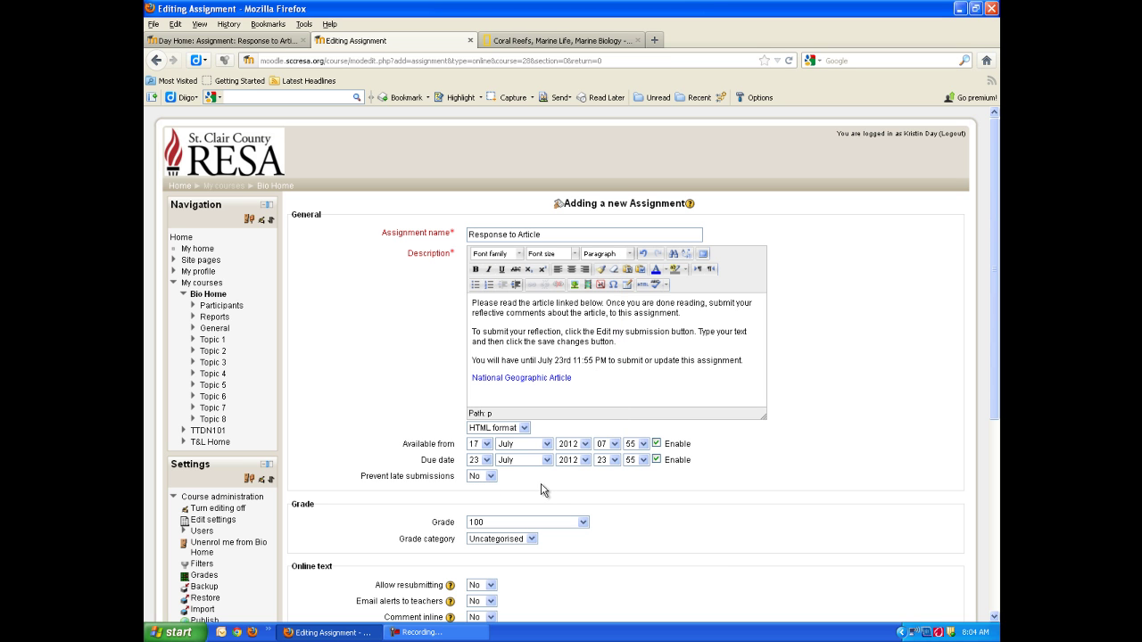
# Set the assignment's grade type to the scale "Complete, Incomplete".
pyautogui.scroll(-3, 550, 487)
pyautogui.click(582, 393)
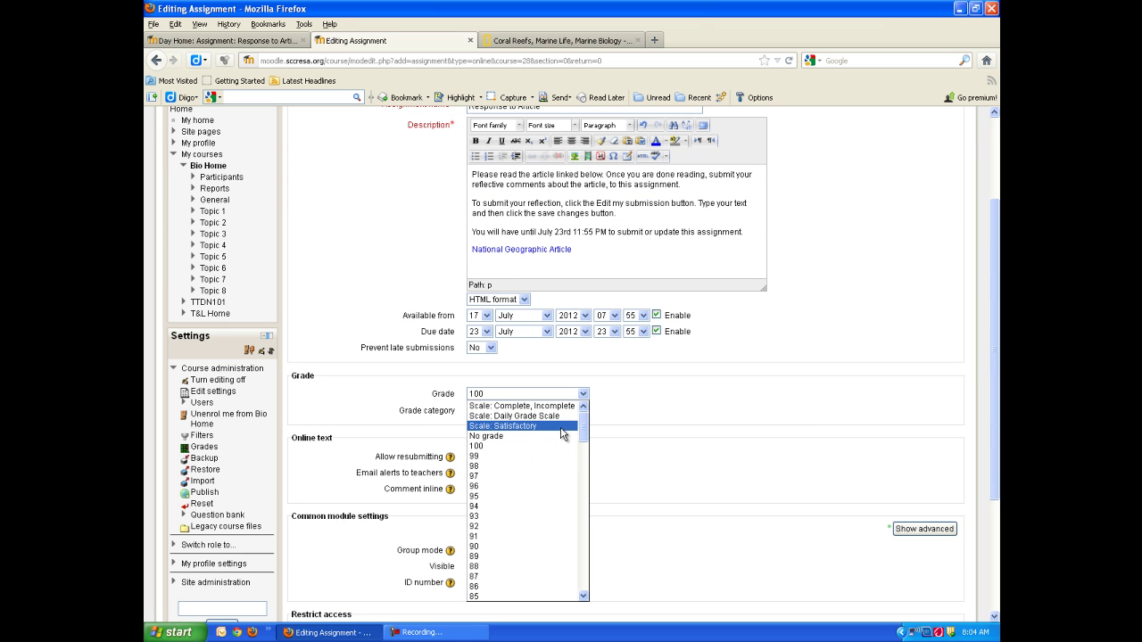
pyautogui.click(564, 409)
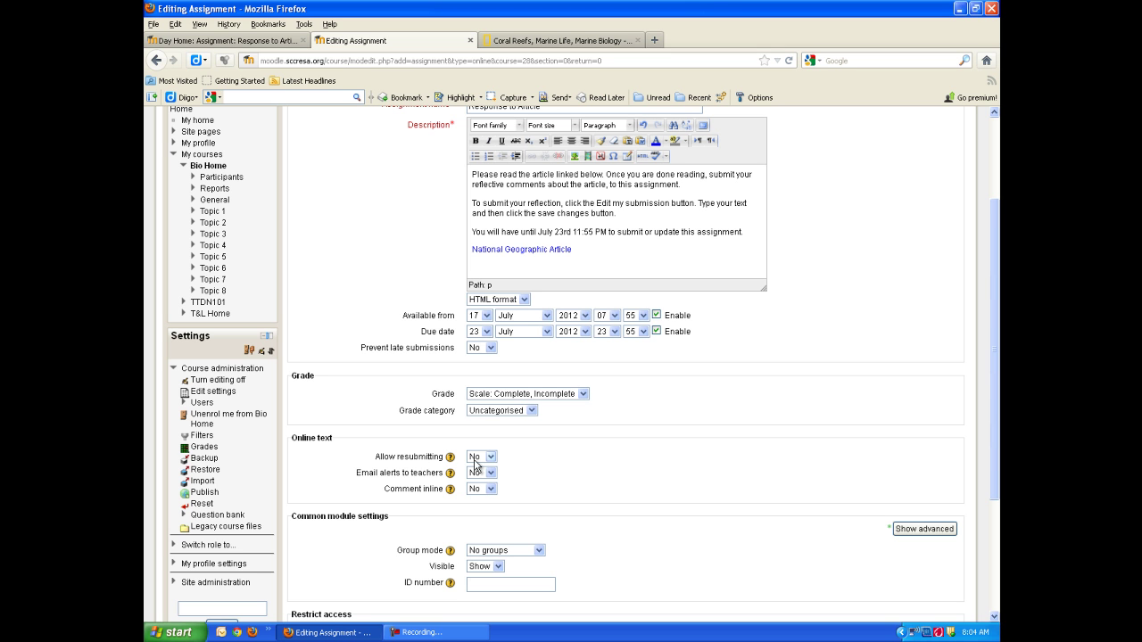
# Allow resubmitting for the online text, then save and display the assignment.
pyautogui.click(479, 460)
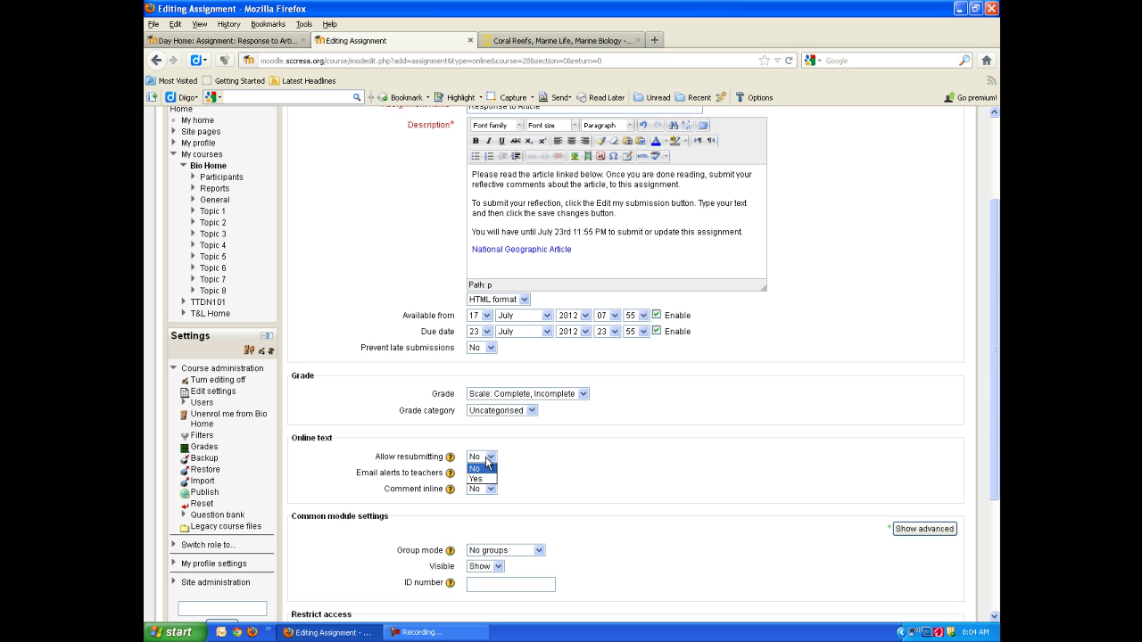
pyautogui.click(527, 469)
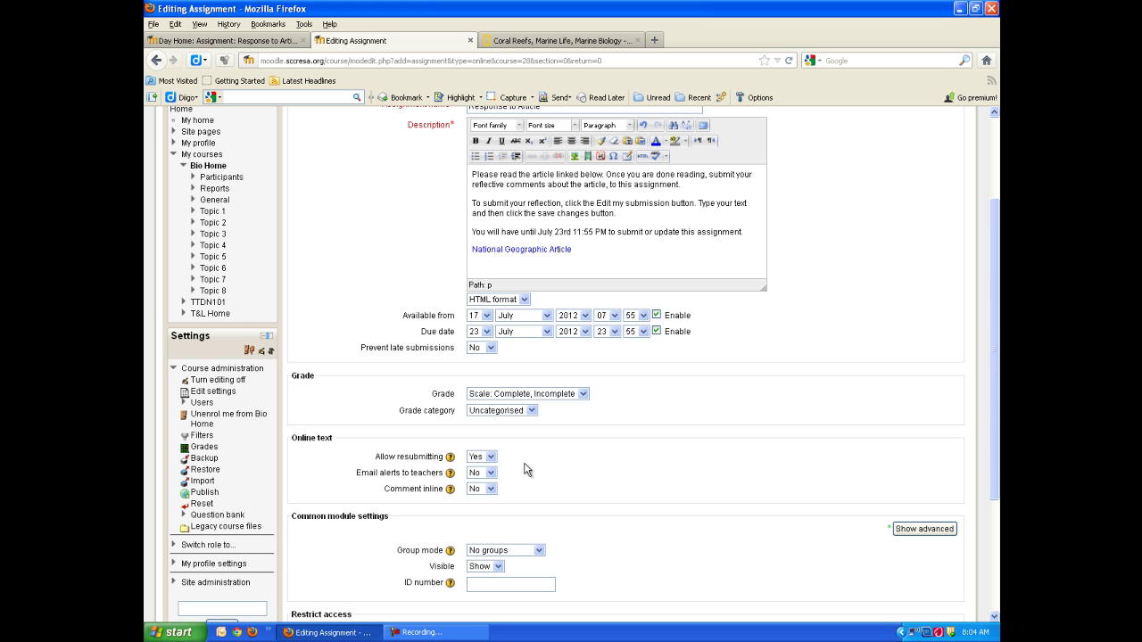
pyautogui.scroll(-4, 524, 469)
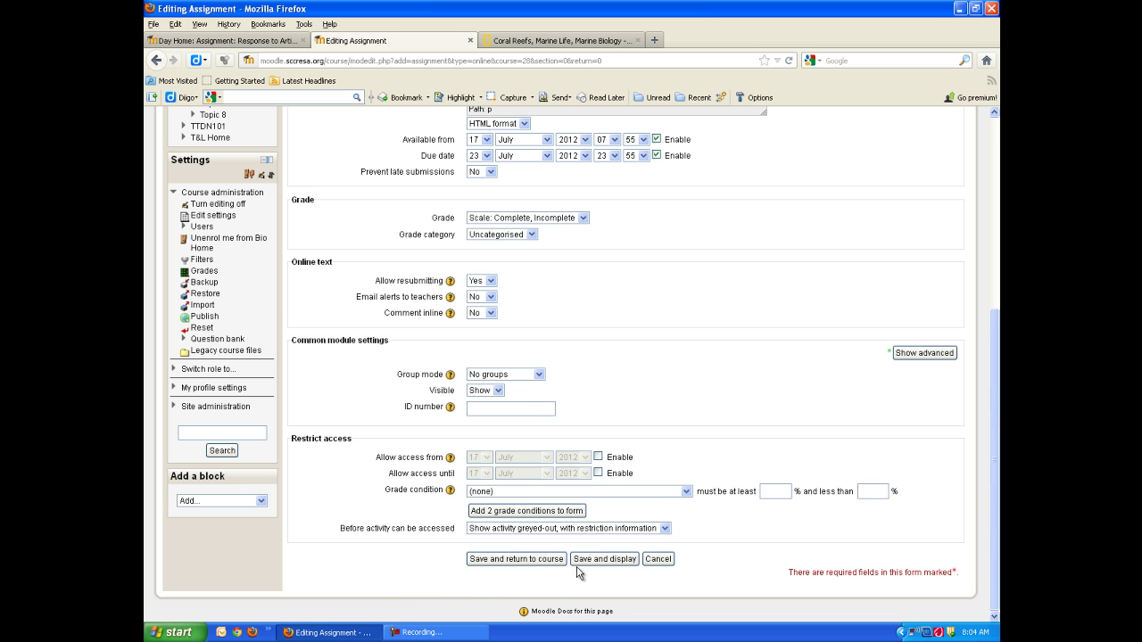
pyautogui.click(573, 559)
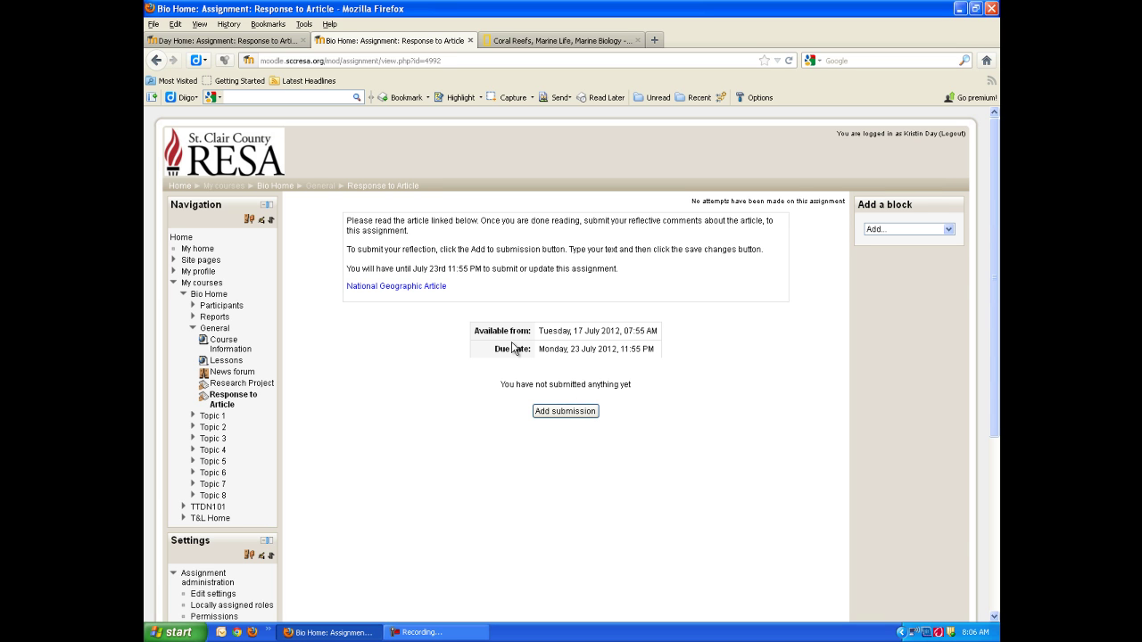
# Add a sample submission to the assignment with the two paragraphs about online learning goals, and save it.
pyautogui.click(564, 412)
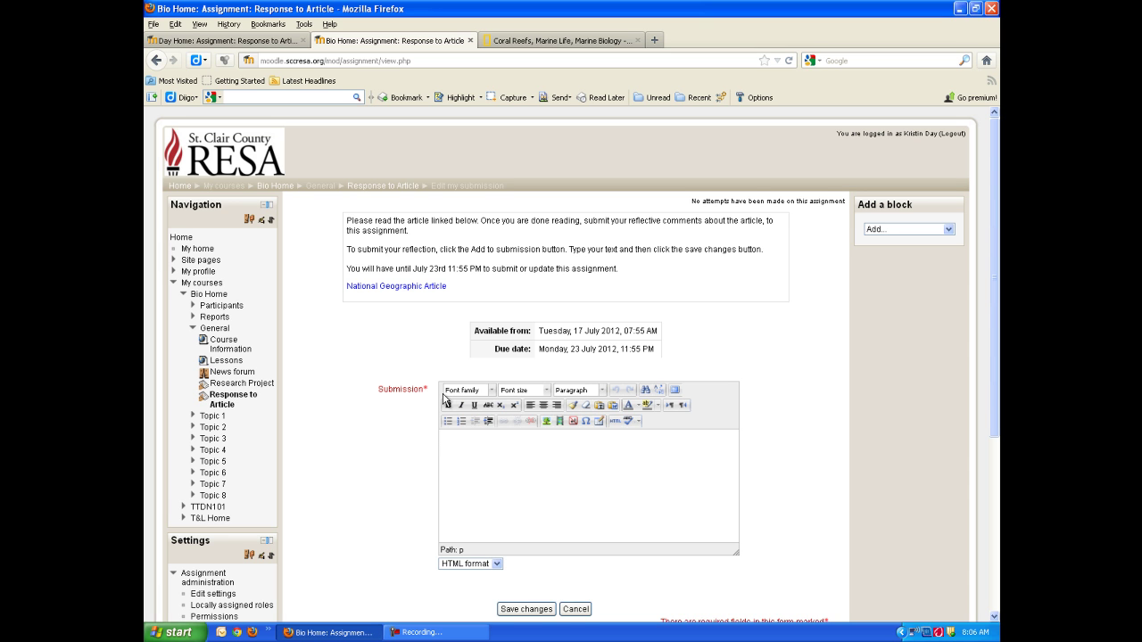
pyautogui.click(685, 433)
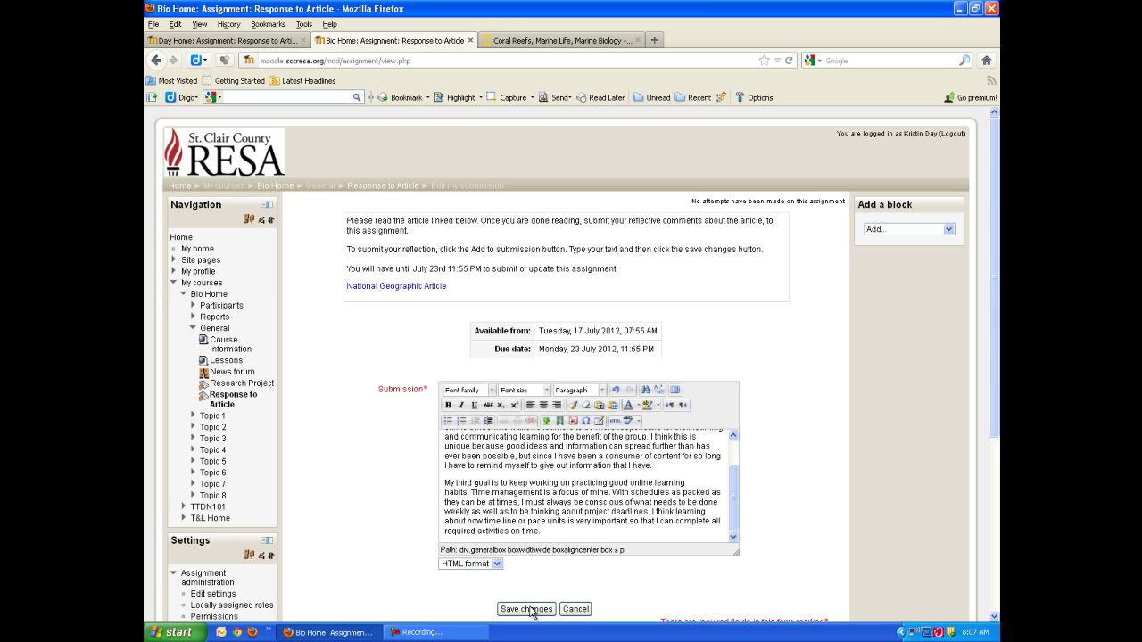
pyautogui.scroll(-5, 985, 396)
pyautogui.click(512, 350)
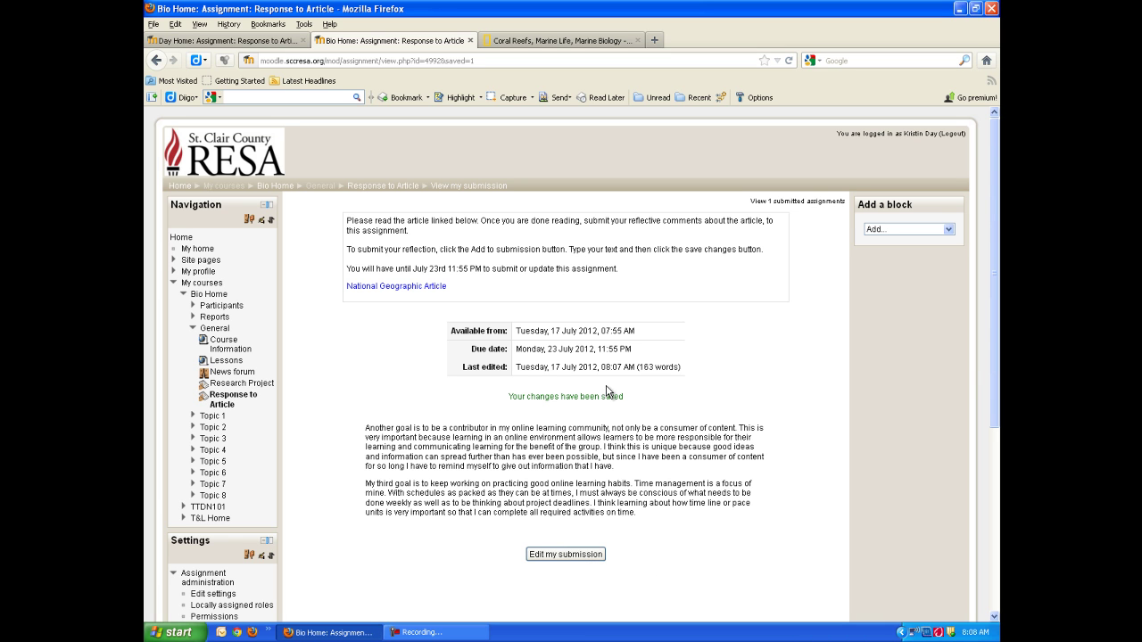
# Open the submitted response for grading, grade it as Complete and save the changes.
pyautogui.click(815, 202)
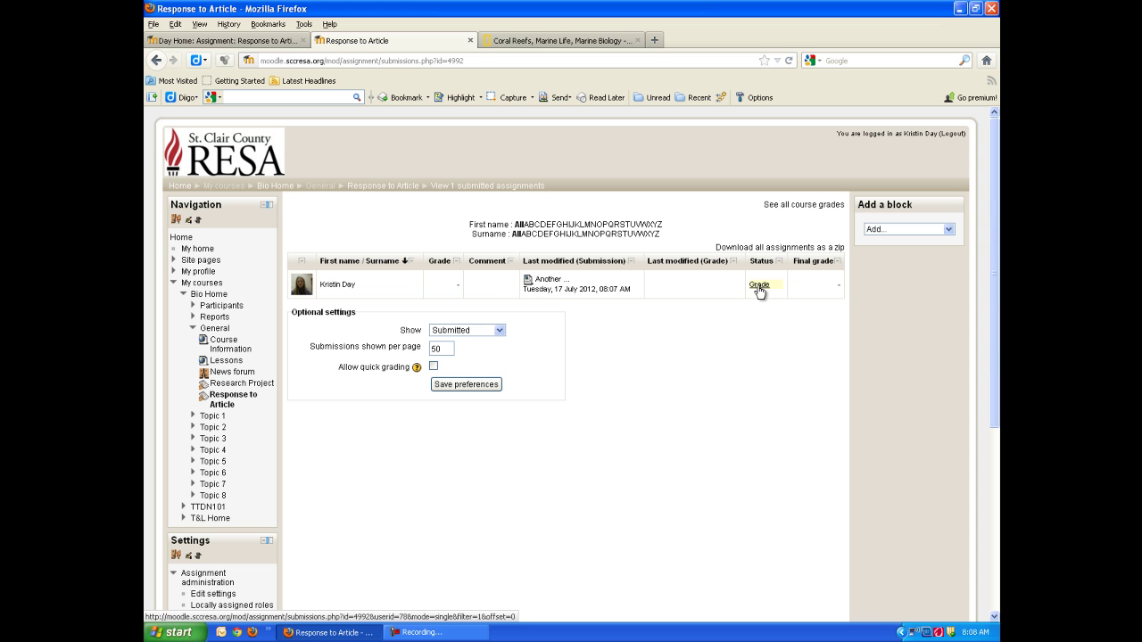
pyautogui.click(757, 285)
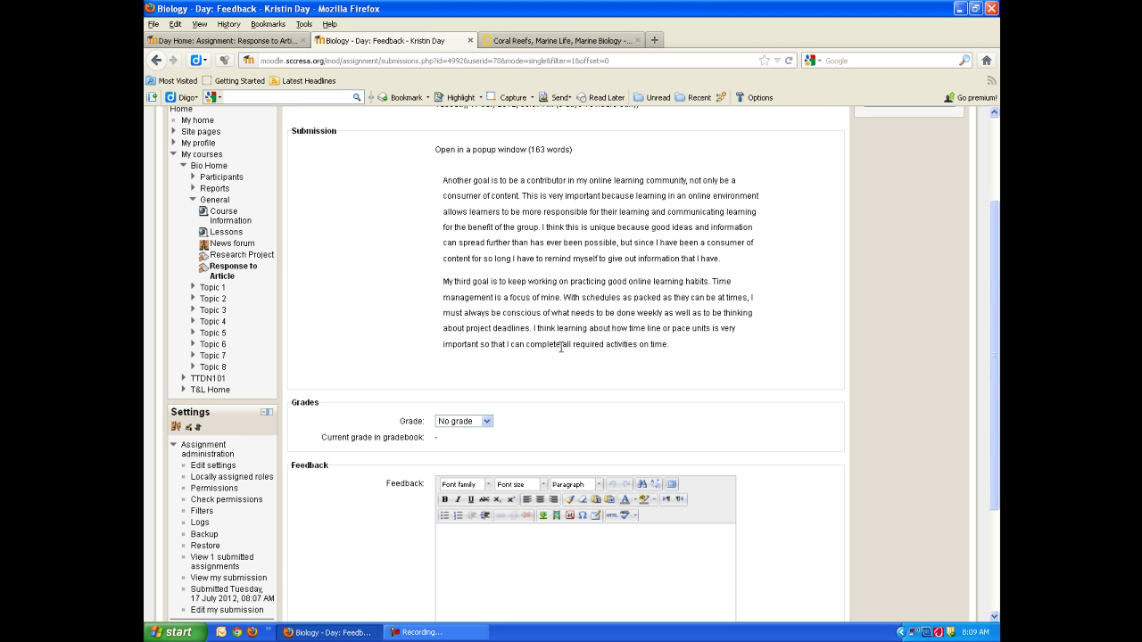
pyautogui.scroll(-3, 561, 347)
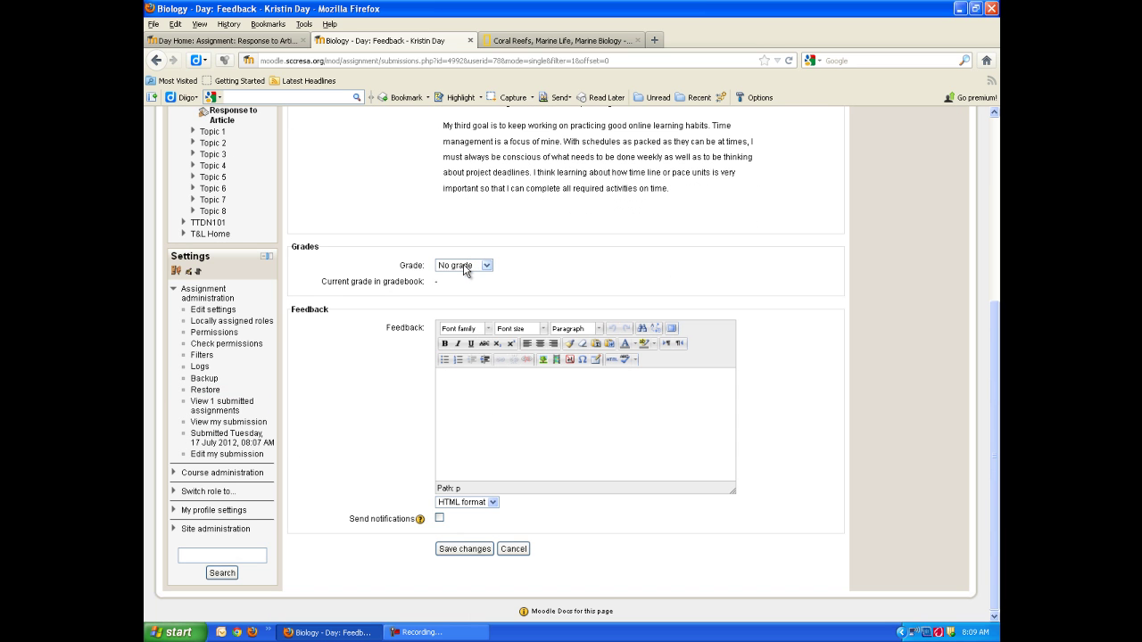
pyautogui.click(464, 267)
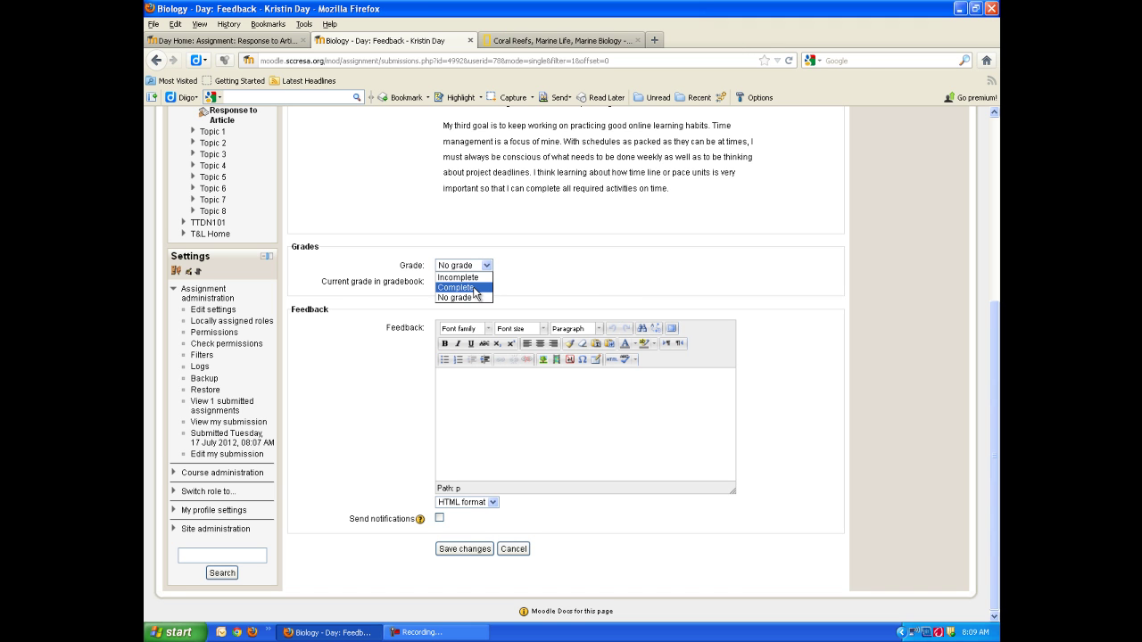
pyautogui.click(473, 287)
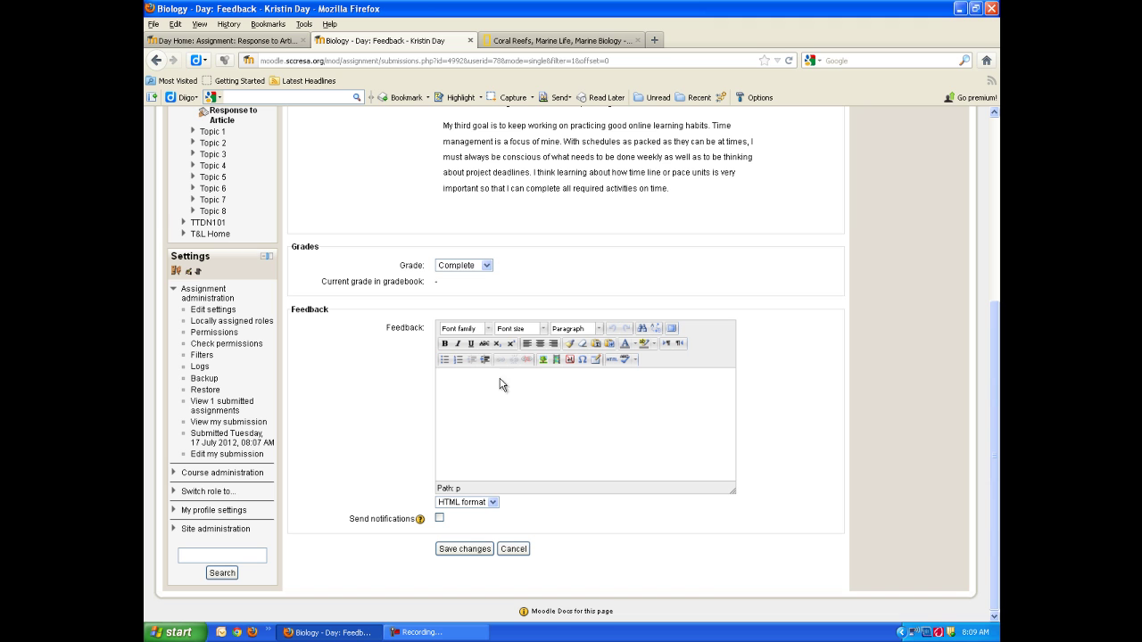
pyautogui.click(548, 384)
pyautogui.click(464, 548)
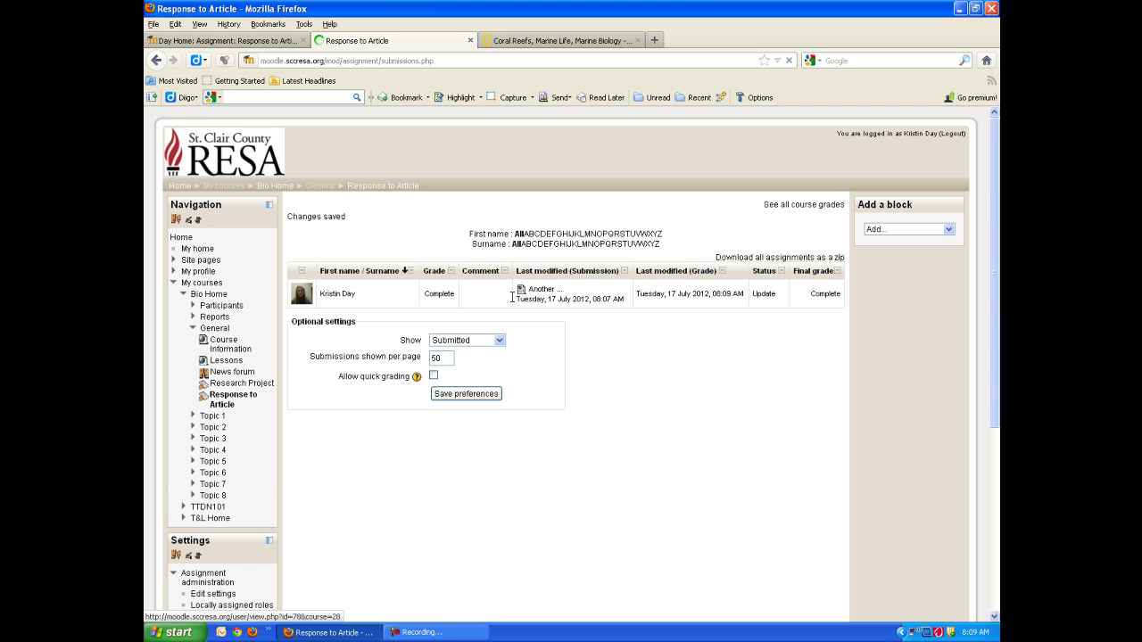